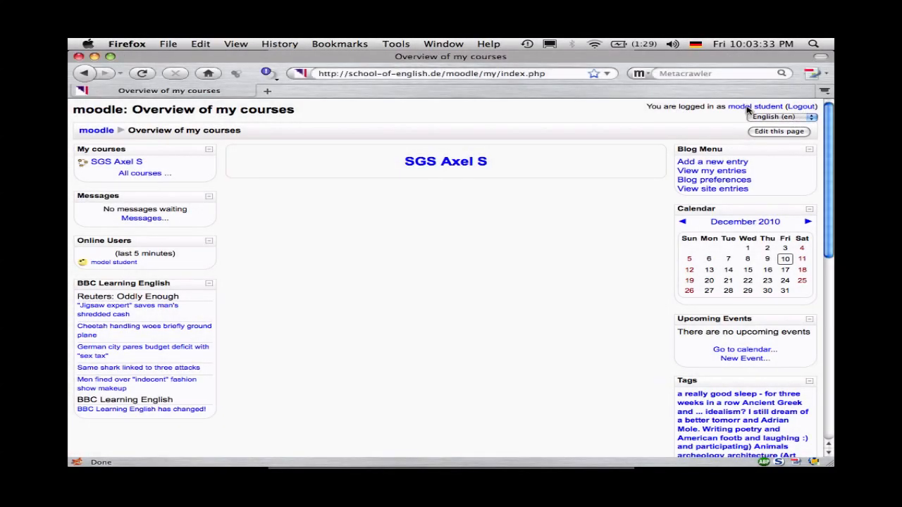
- Open your own profile page from the logged-in username link
{"action": "left_click", "coordinate": [750, 107]}
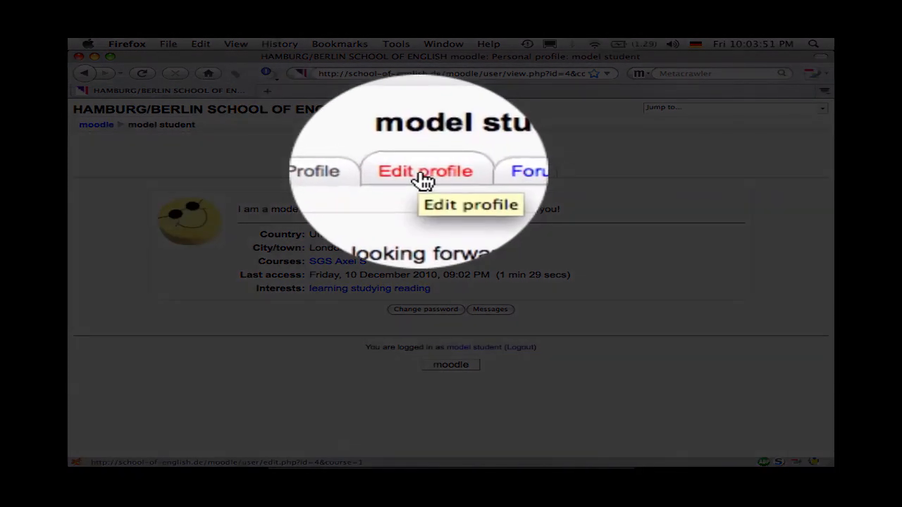
- Edit the profile and set Email digest type to Subjects (daily email with subjects only)
{"action": "left_click", "coordinate": [420, 173]}
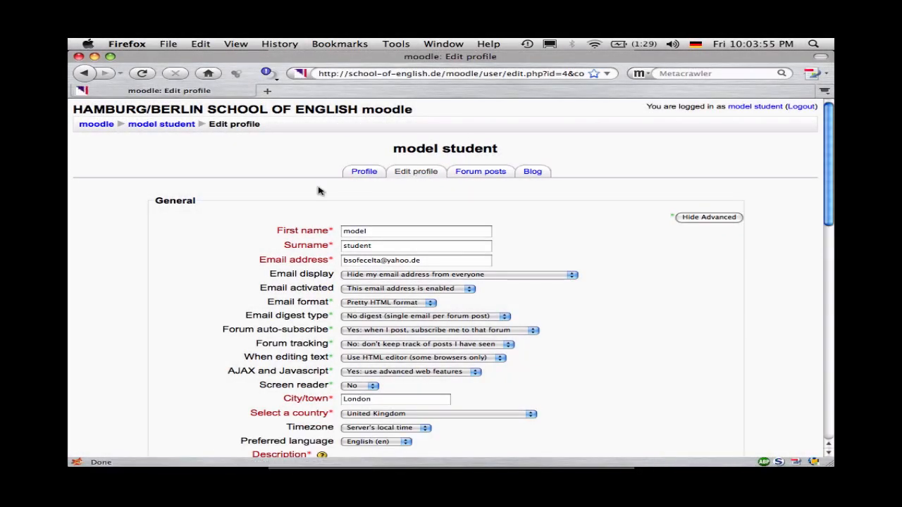
{"action": "scroll", "coordinate": [193, 249], "scroll_direction": "down", "scroll_amount": 2}
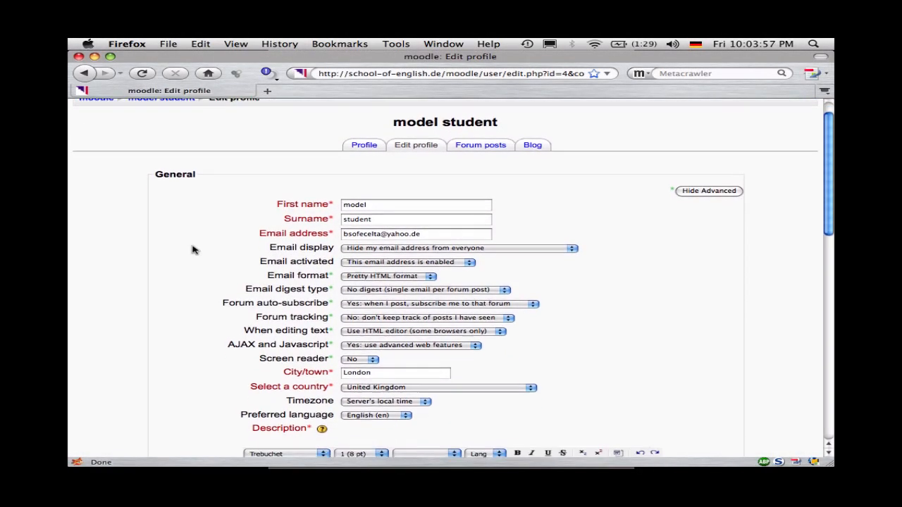
{"action": "scroll", "coordinate": [193, 250], "scroll_direction": "down", "scroll_amount": 3}
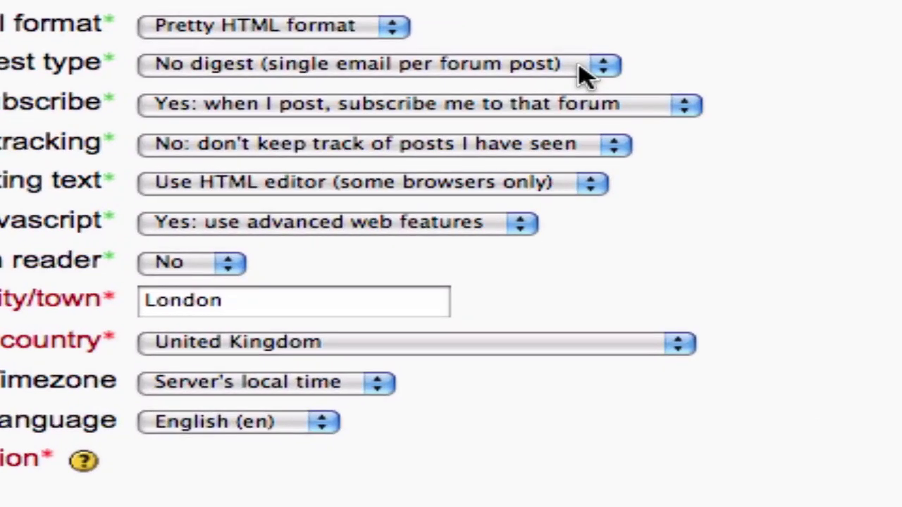
{"action": "left_click", "coordinate": [534, 137]}
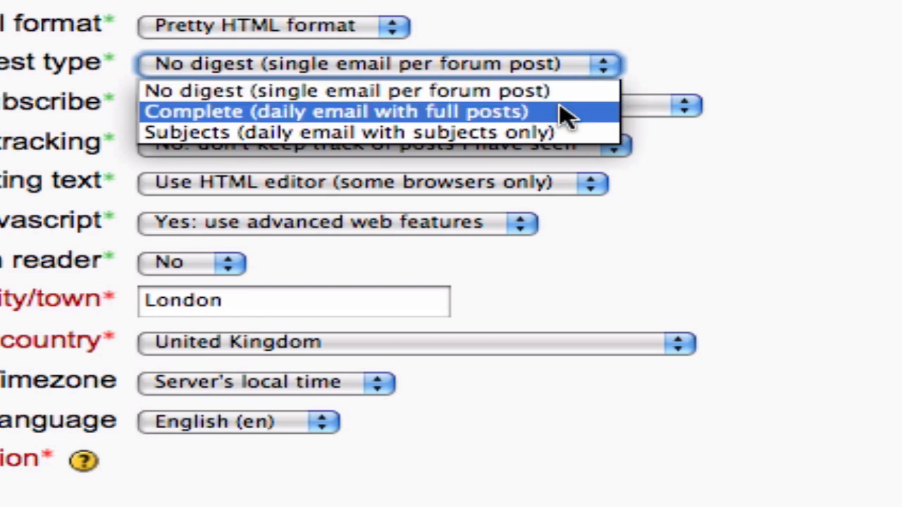
{"action": "left_click", "coordinate": [537, 134]}
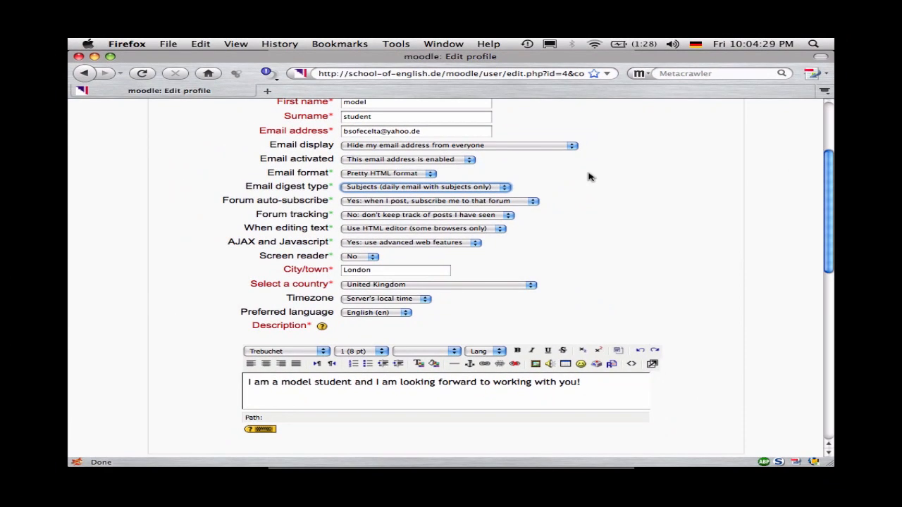
- Set Forum tracking to 'Yes: highlight new posts for me'
{"action": "left_click", "coordinate": [504, 214]}
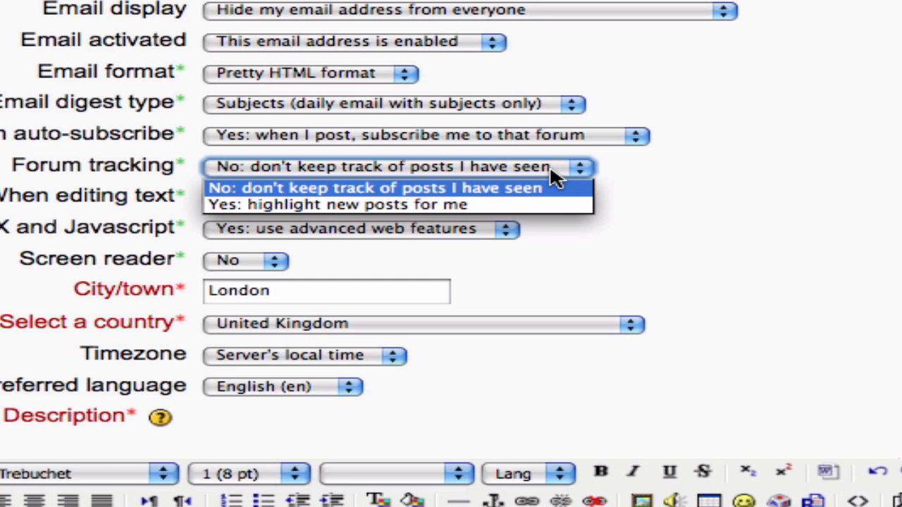
{"action": "key", "text": "Escape"}
{"action": "key", "text": "Down"}
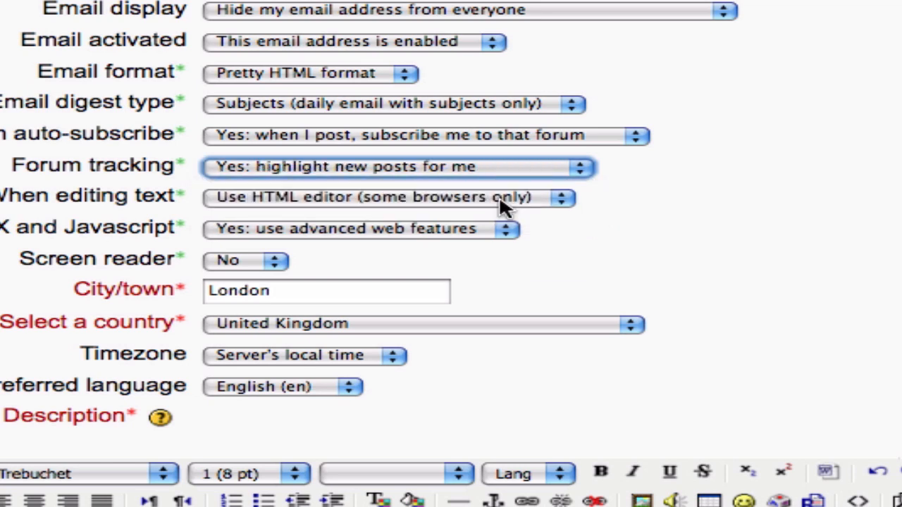
{"action": "left_click", "coordinate": [641, 200]}
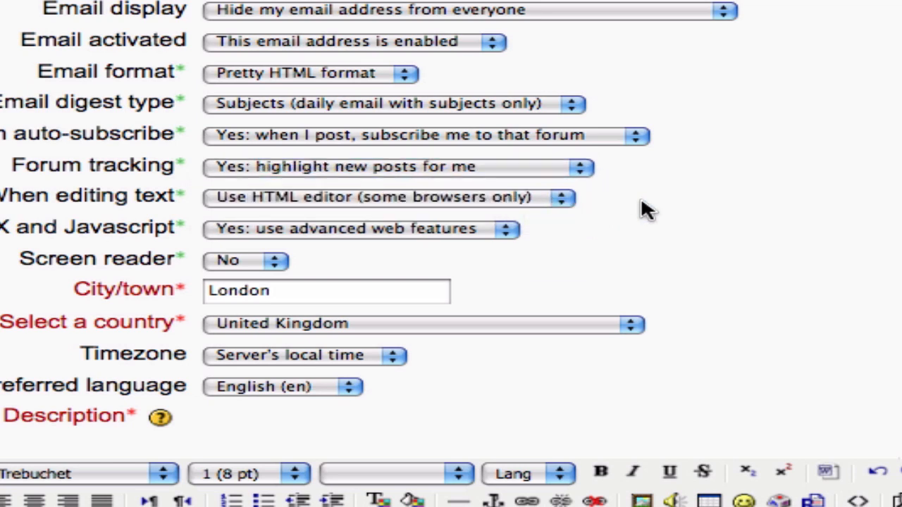
{"action": "scroll", "coordinate": [647, 210], "scroll_direction": "down", "scroll_amount": 1}
{"action": "scroll", "coordinate": [647, 210], "scroll_direction": "down", "scroll_amount": 1}
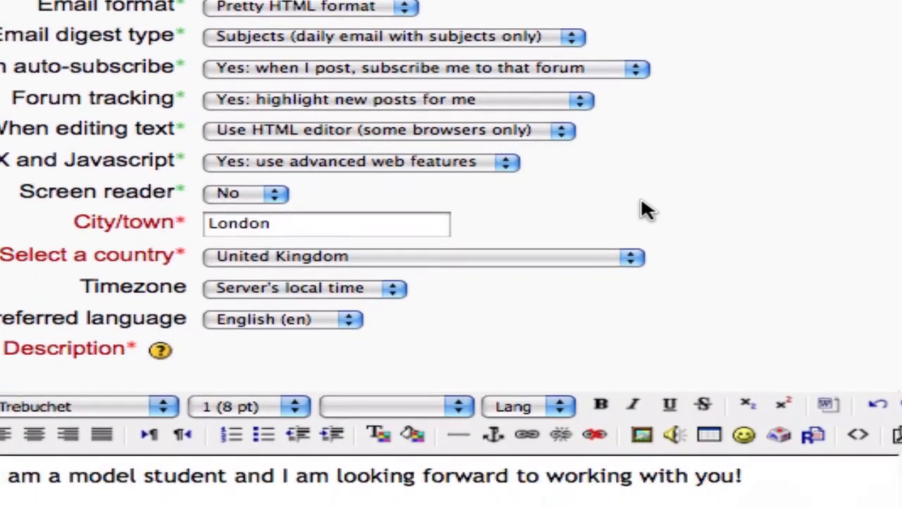
{"action": "scroll", "coordinate": [647, 210], "scroll_direction": "down", "scroll_amount": 2}
- Set the country to Trinidad And Tobago and replace the city London with Kingston
{"action": "left_click", "coordinate": [538, 183]}
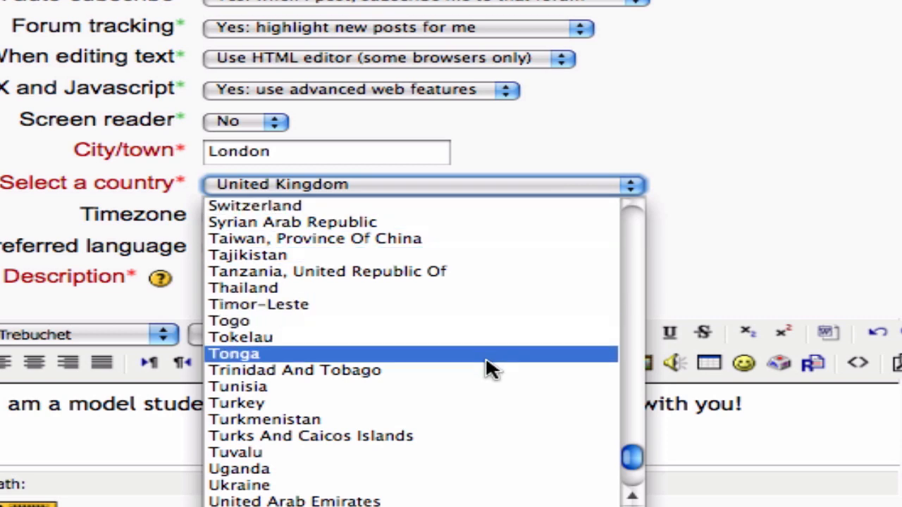
{"action": "left_click", "coordinate": [491, 371]}
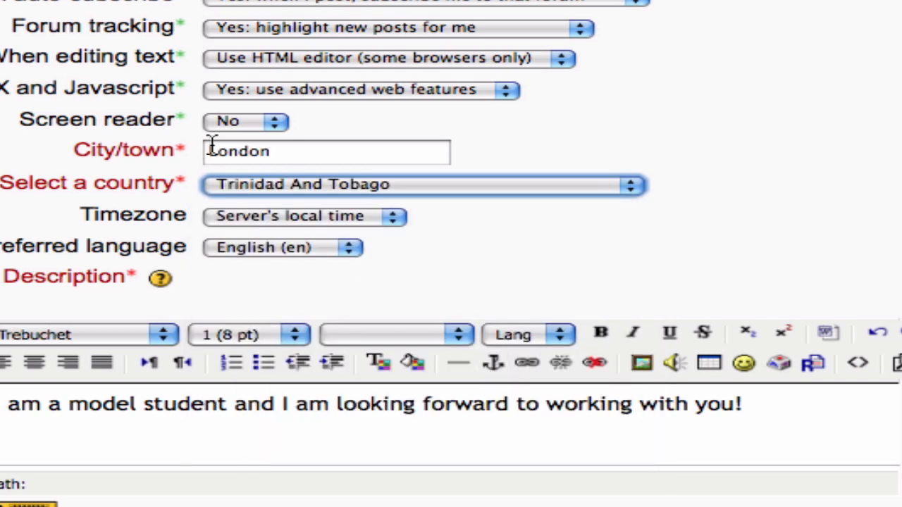
{"action": "double_click", "coordinate": [238, 156]}
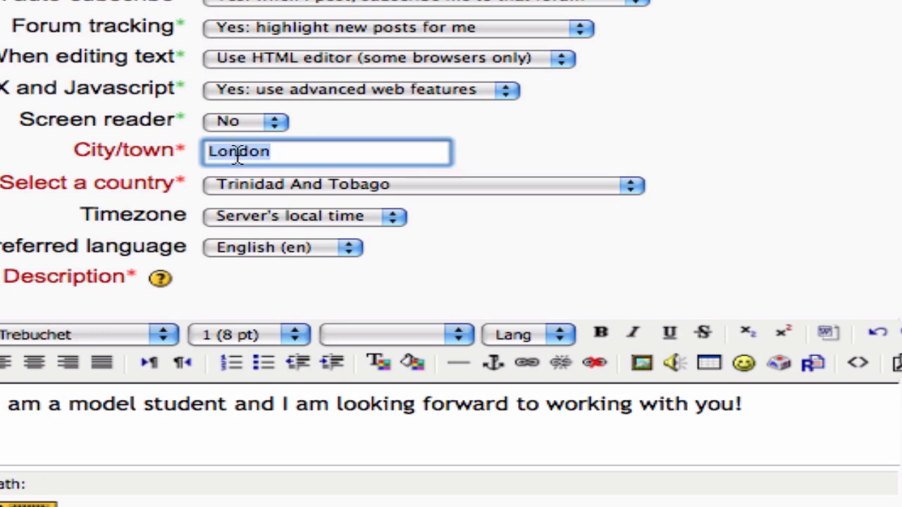
{"action": "type", "text": "Kings"}
{"action": "type", "text": "ton"}
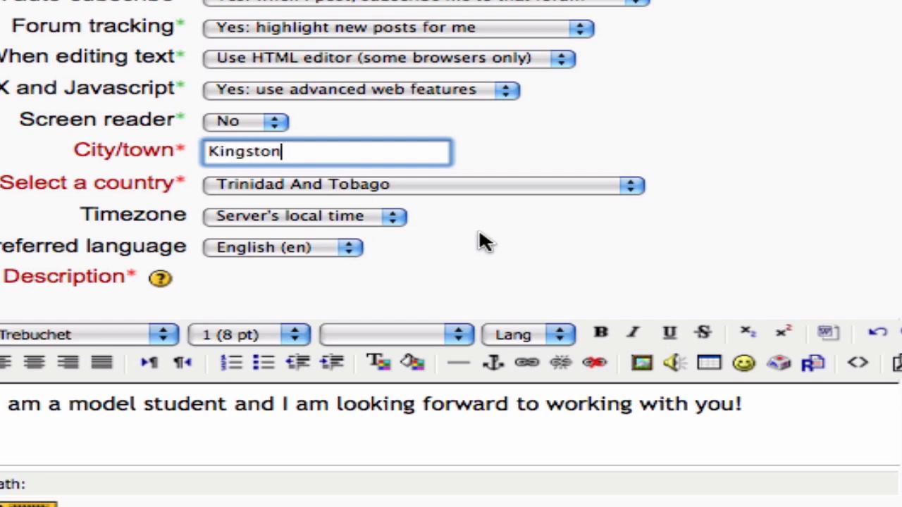
{"action": "left_click", "coordinate": [565, 236]}
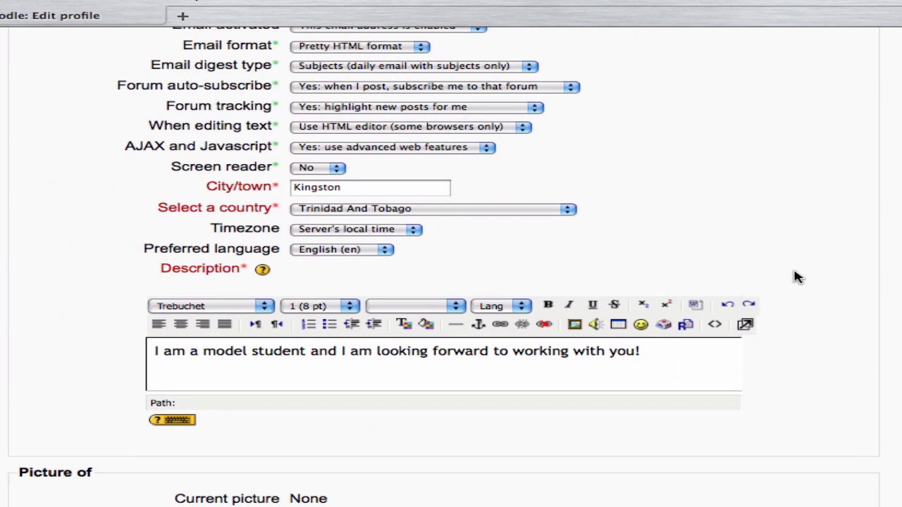
{"action": "scroll", "coordinate": [796, 277], "scroll_direction": "down", "scroll_amount": 1}
{"action": "scroll", "coordinate": [796, 277], "scroll_direction": "down", "scroll_amount": 3}
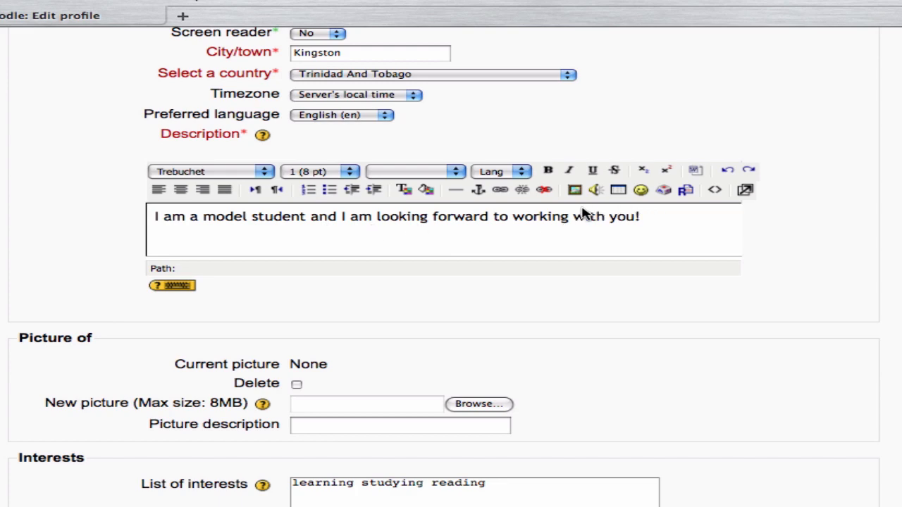
{"action": "scroll", "coordinate": [542, 223], "scroll_direction": "down", "scroll_amount": 3}
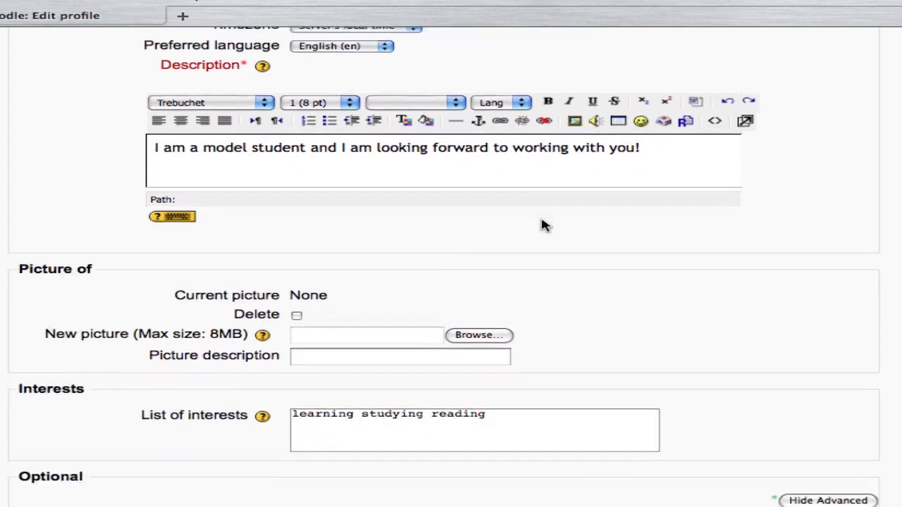
{"action": "scroll", "coordinate": [542, 224], "scroll_direction": "down", "scroll_amount": 3}
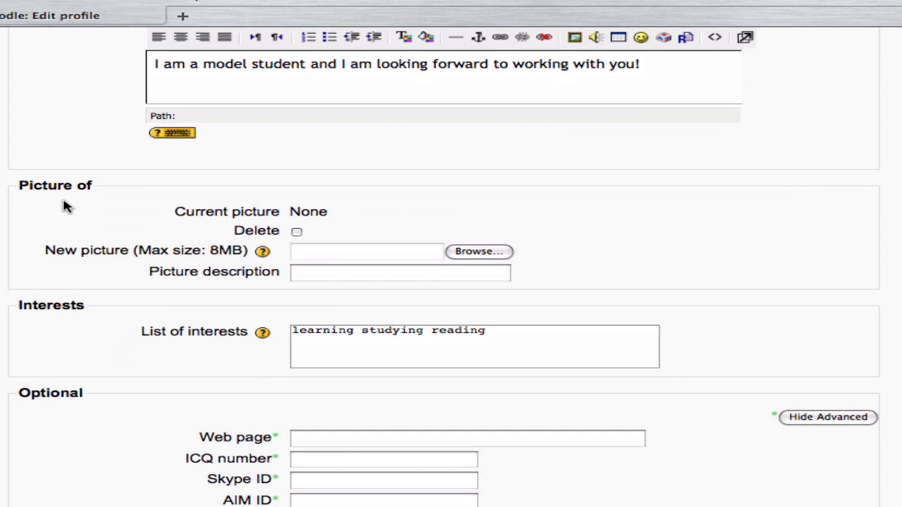
{"action": "left_click", "coordinate": [477, 255]}
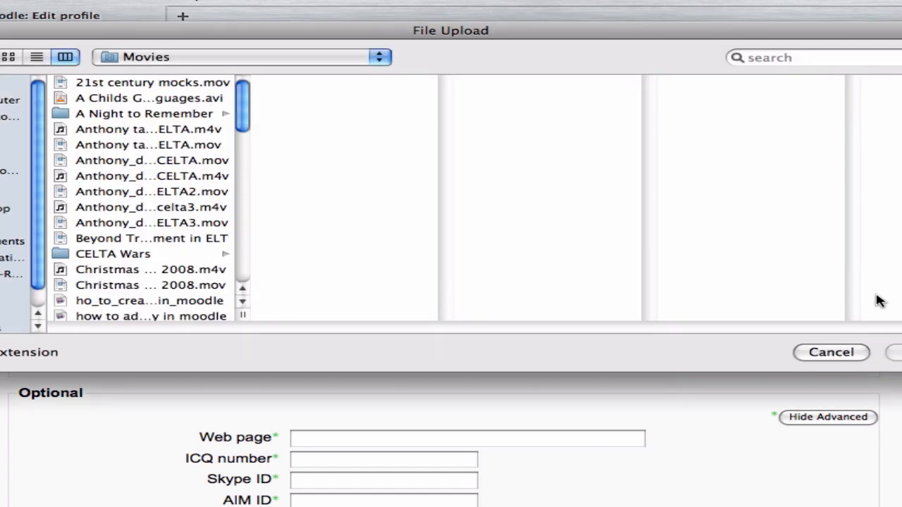
{"action": "left_click", "coordinate": [825, 354]}
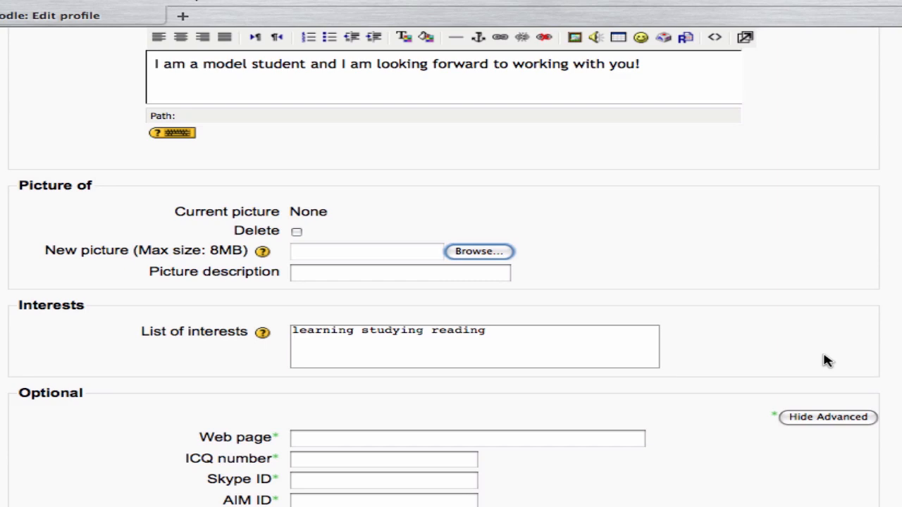
{"action": "scroll", "coordinate": [827, 361], "scroll_direction": "down", "scroll_amount": 3}
{"action": "scroll", "coordinate": [824, 358], "scroll_direction": "down", "scroll_amount": 2}
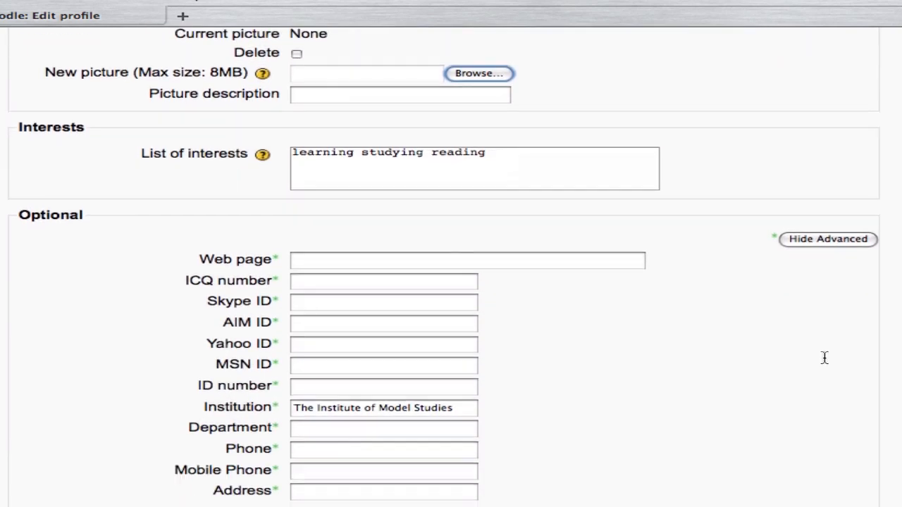
{"action": "scroll", "coordinate": [824, 358], "scroll_direction": "down", "scroll_amount": 1}
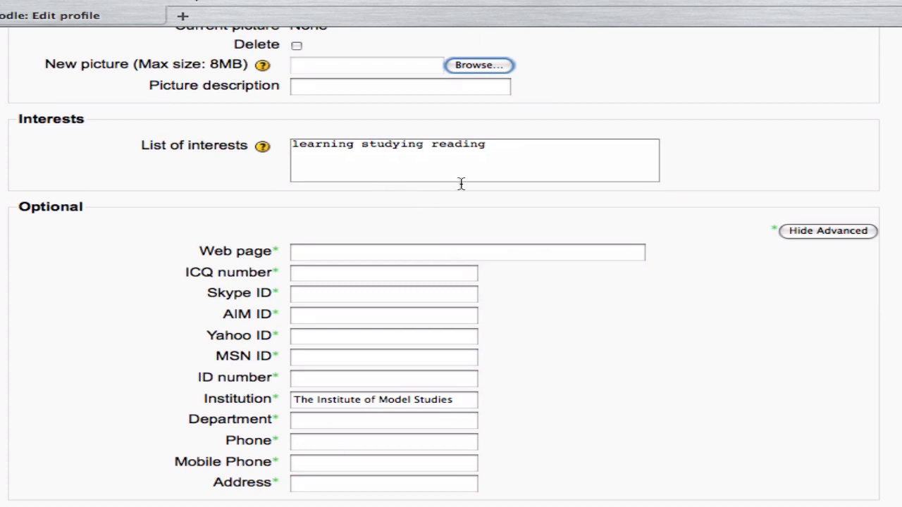
- Add 'moodle' on a new line after reading in the List of interests
{"action": "left_click", "coordinate": [510, 155]}
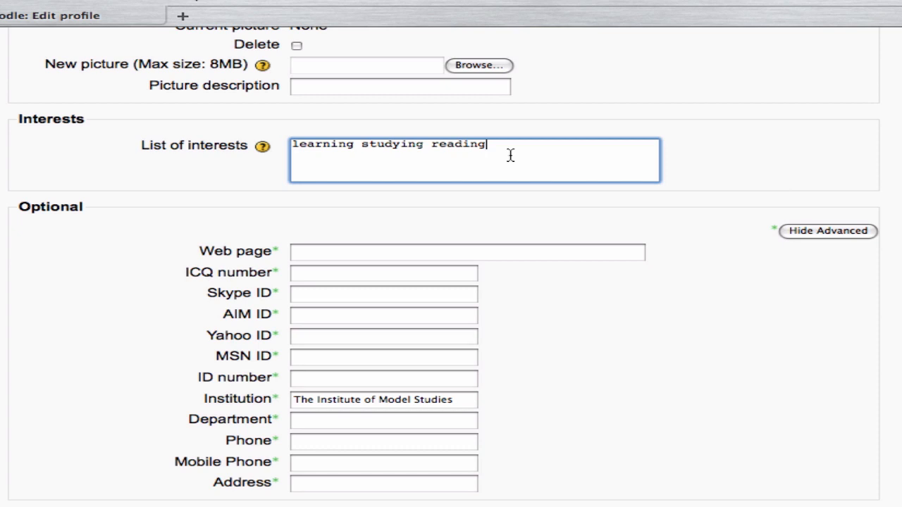
{"action": "key", "text": "Return"}
{"action": "type", "text": "moodle"}
{"action": "scroll", "coordinate": [428, 300], "scroll_direction": "down", "scroll_amount": 3}
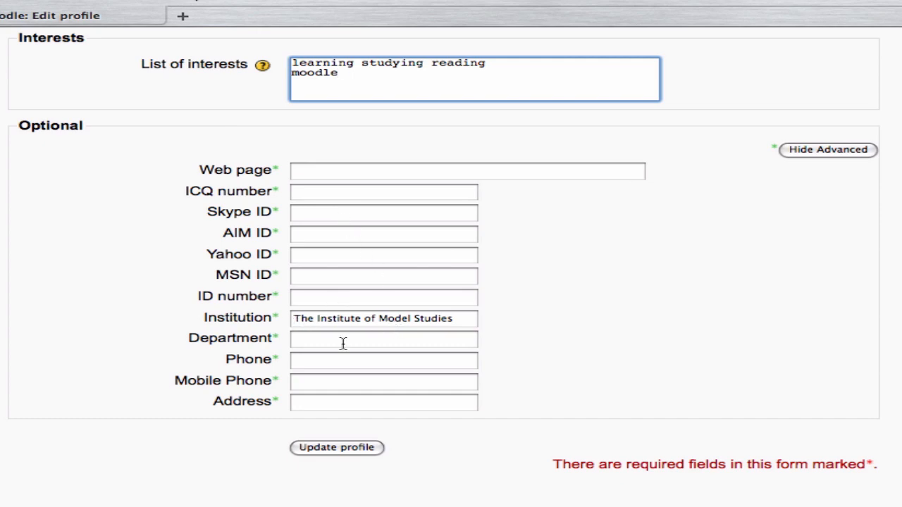
{"action": "scroll", "coordinate": [345, 452], "scroll_direction": "up", "scroll_amount": 5}
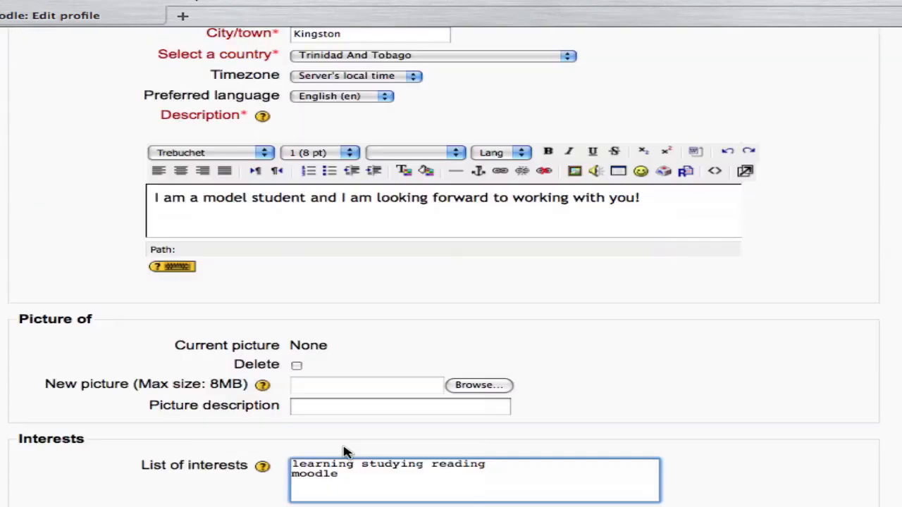
{"action": "scroll", "coordinate": [345, 452], "scroll_direction": "up", "scroll_amount": 3}
{"action": "scroll", "coordinate": [346, 452], "scroll_direction": "up", "scroll_amount": 2}
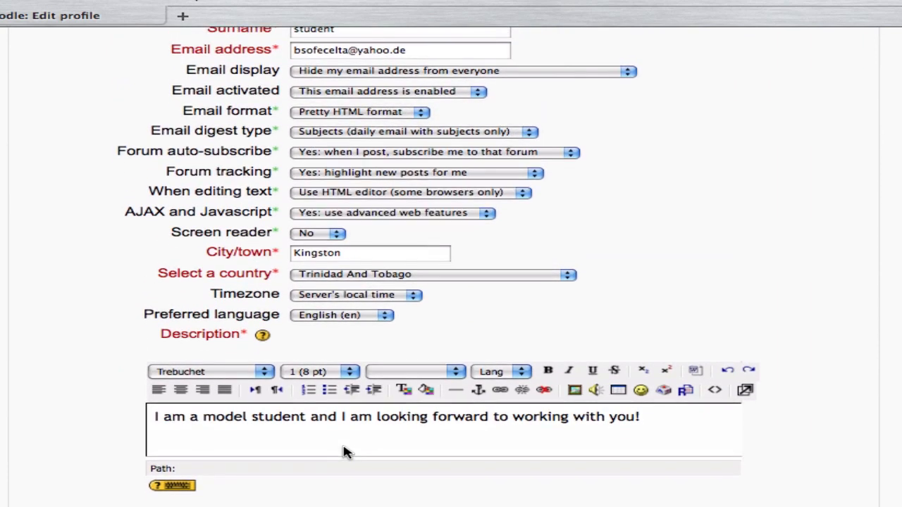
{"action": "scroll", "coordinate": [345, 452], "scroll_direction": "up", "scroll_amount": 2}
{"action": "scroll", "coordinate": [345, 452], "scroll_direction": "up", "scroll_amount": 2}
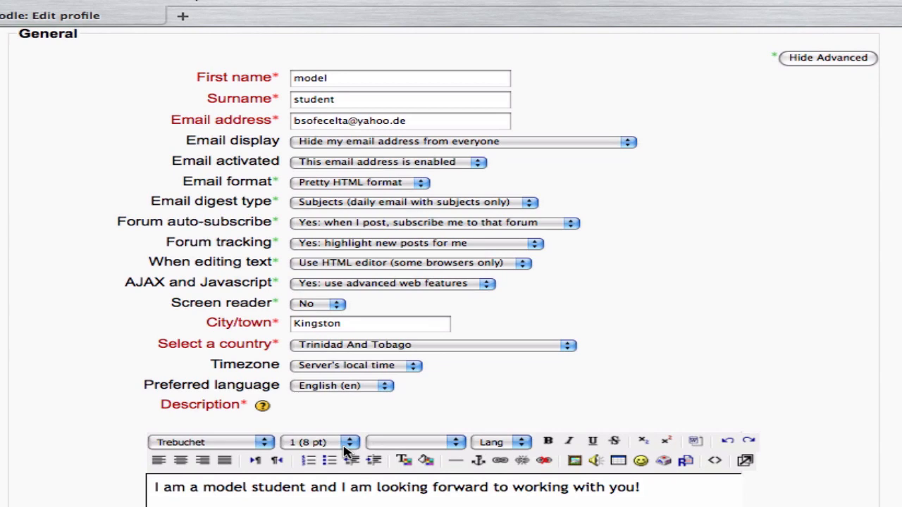
{"action": "scroll", "coordinate": [345, 452], "scroll_direction": "down", "scroll_amount": 10}
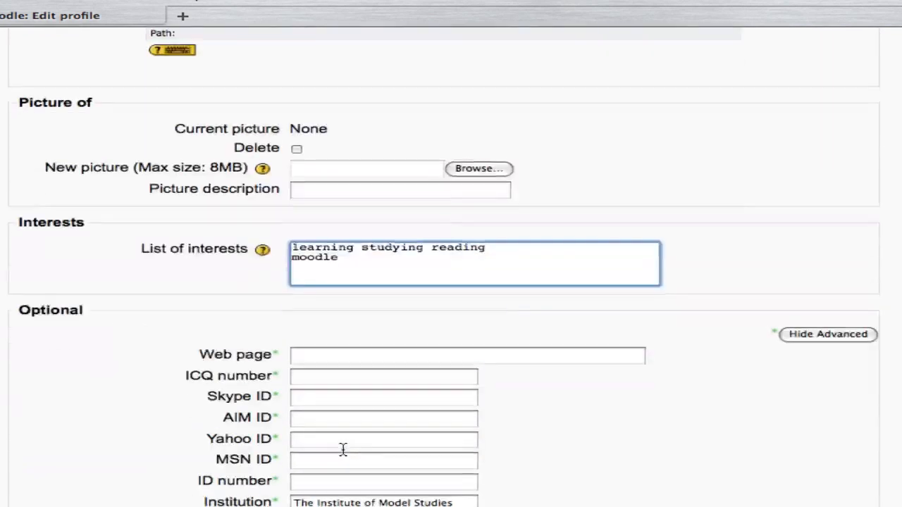
{"action": "scroll", "coordinate": [345, 451], "scroll_direction": "down", "scroll_amount": 1}
{"action": "scroll", "coordinate": [343, 449], "scroll_direction": "down", "scroll_amount": 3}
{"action": "scroll", "coordinate": [343, 450], "scroll_direction": "down", "scroll_amount": 2}
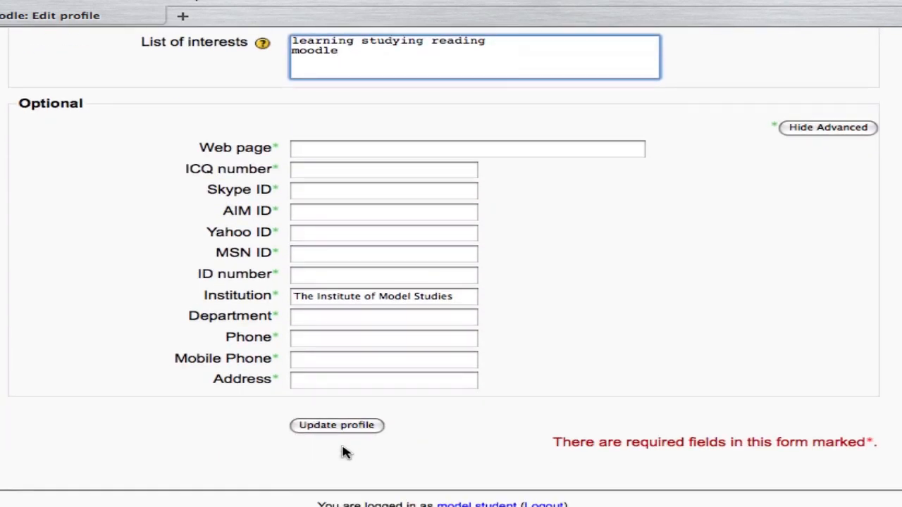
- Save the edited profile with Update profile
{"action": "left_click", "coordinate": [334, 423]}
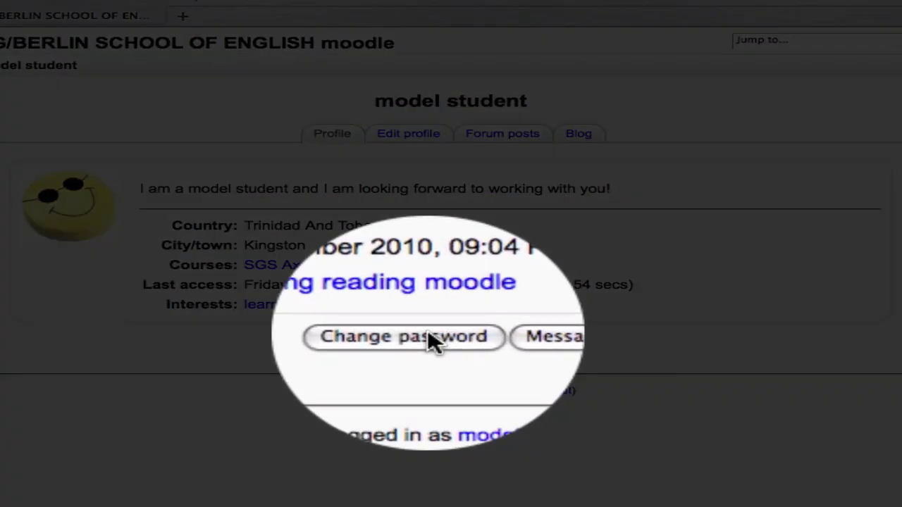
- Go to the Change password page from the saved profile
{"action": "left_click", "coordinate": [431, 340]}
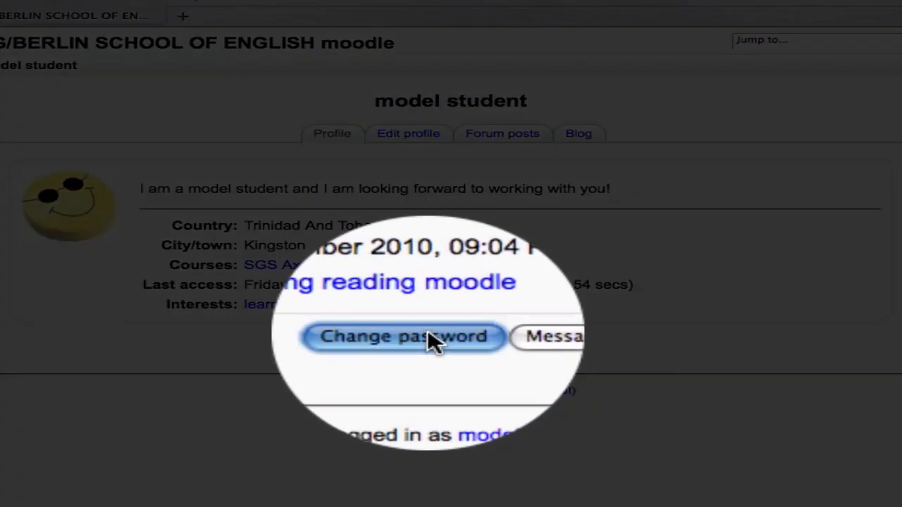